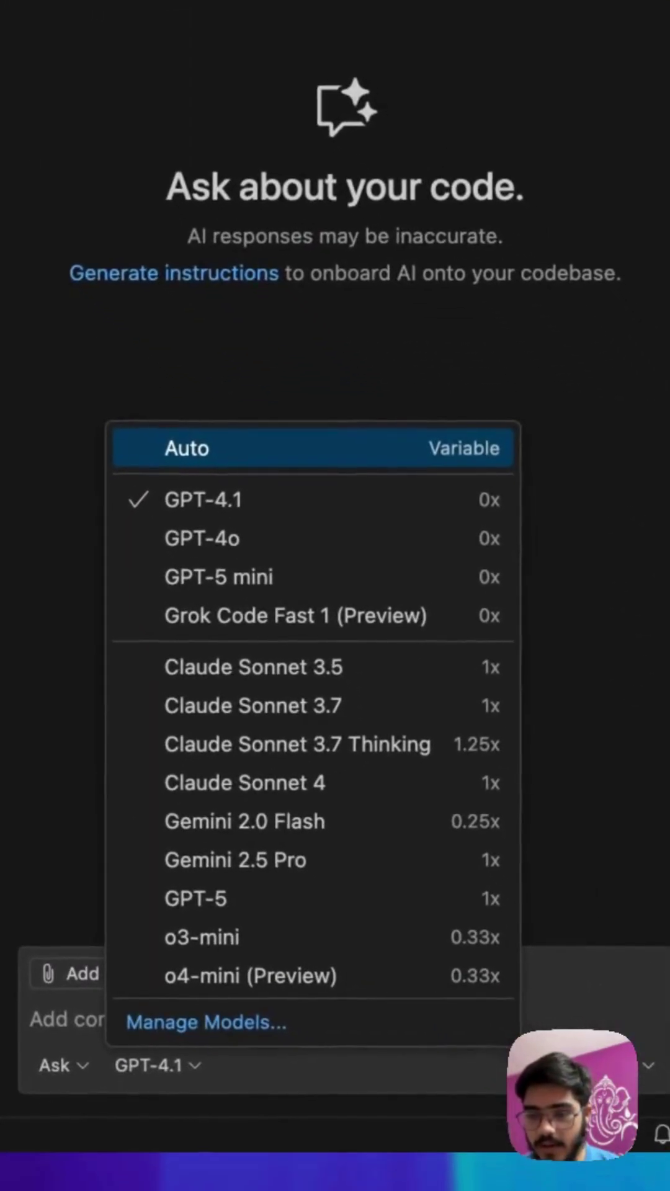
Step: Choose Hugging Face from Manage Models and supply its API key
{"action": "left_click", "coordinate": [205, 1020]}
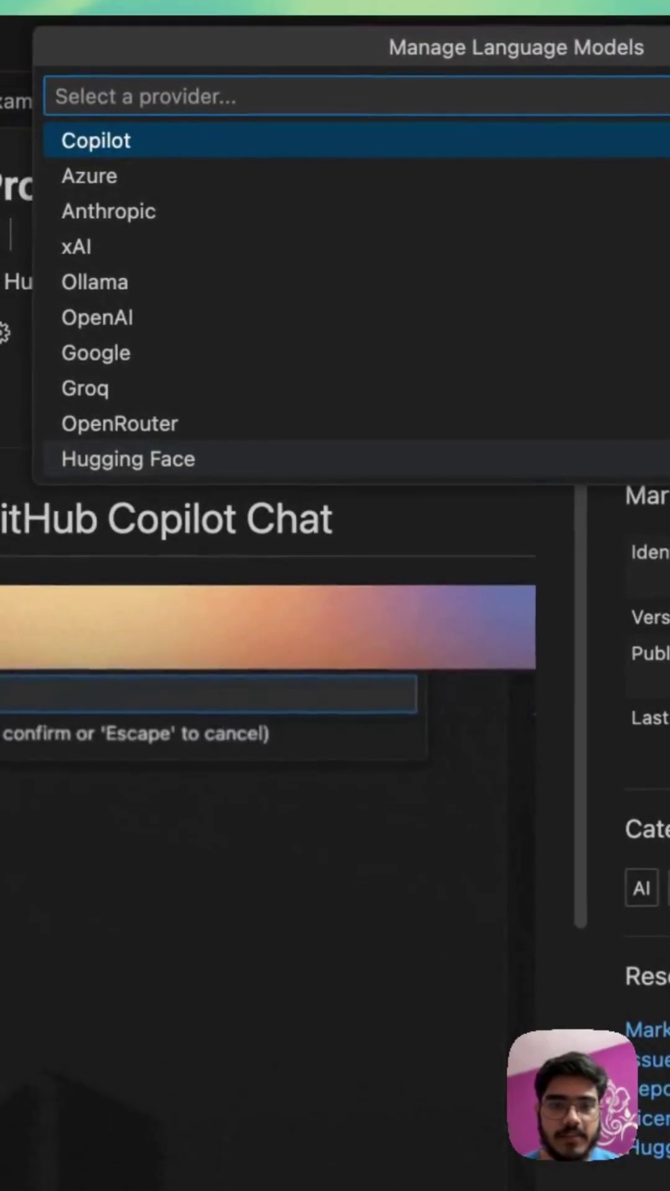
{"action": "left_click", "coordinate": [128, 458]}
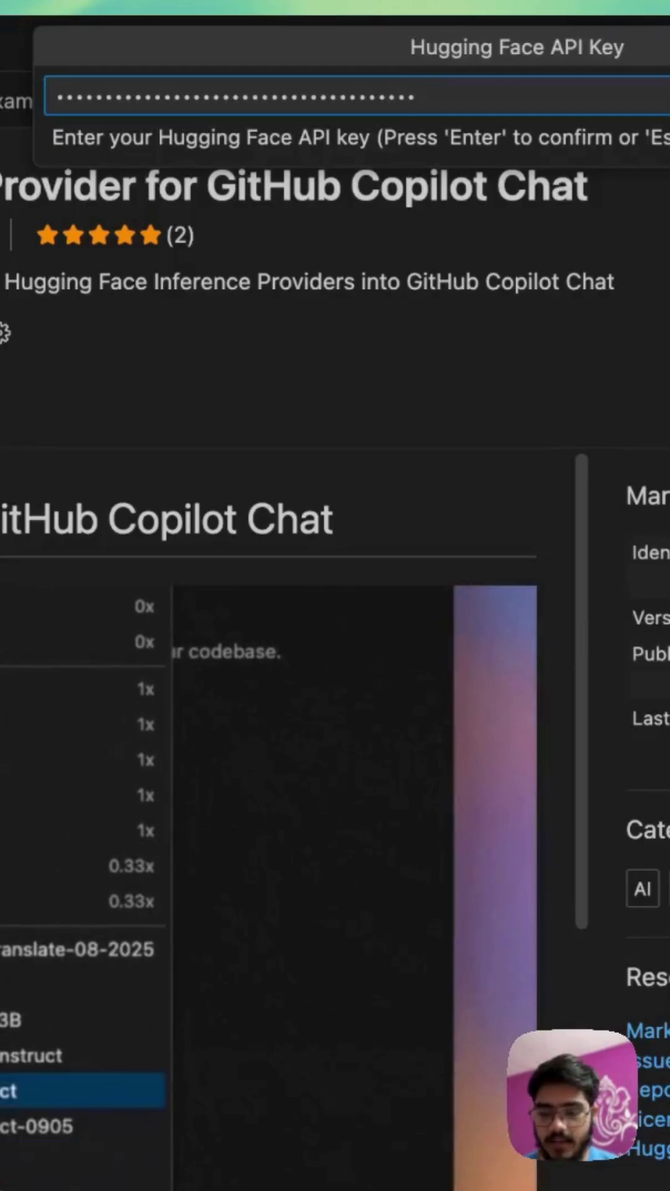
Step: Save the API key and tick openai/gpt-oss-20b and Qwen/Qwen3-14B, both via nebius
{"action": "key", "text": "Return"}
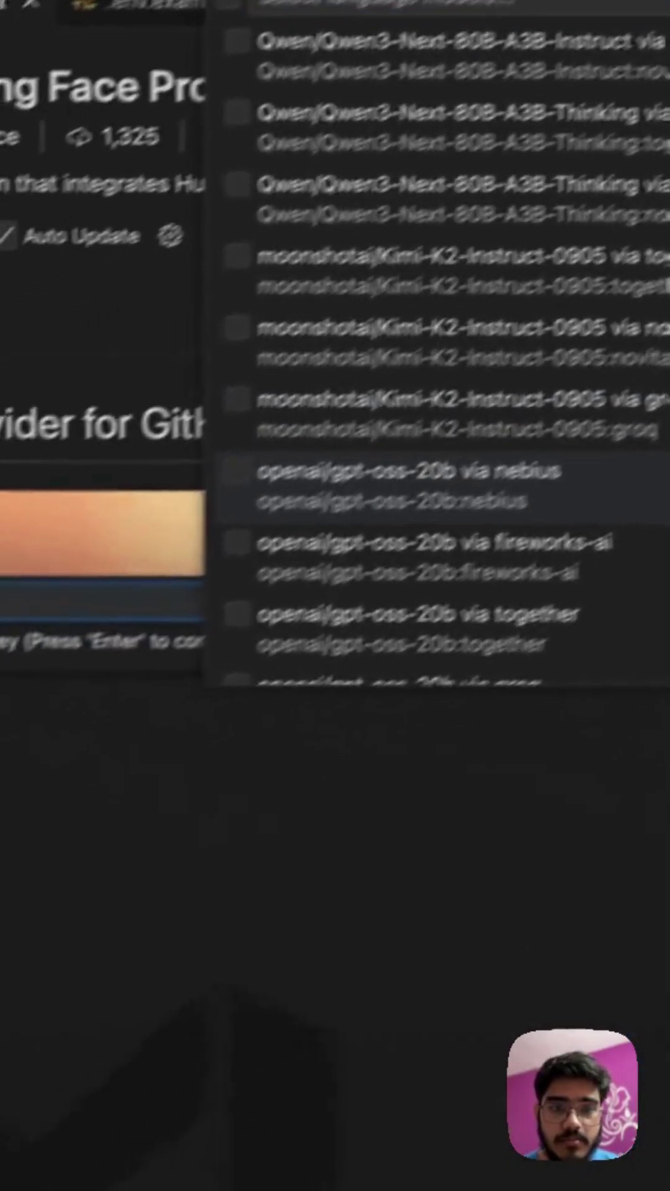
{"action": "left_click", "coordinate": [238, 473]}
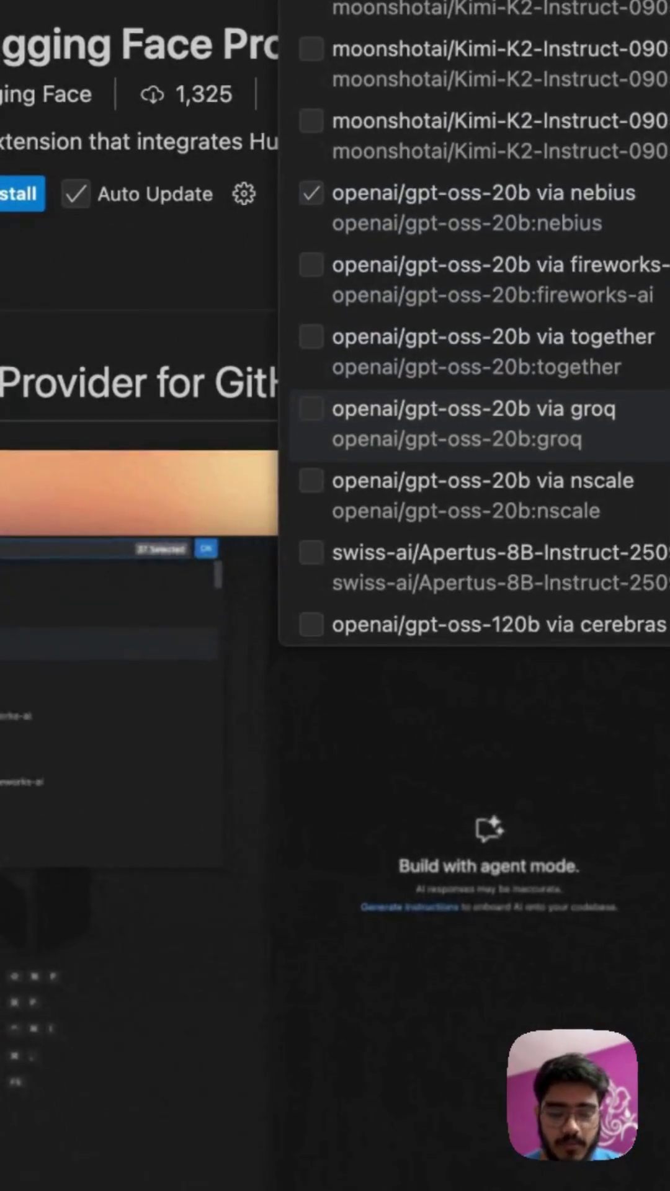
{"action": "type", "text": "Qwen"}
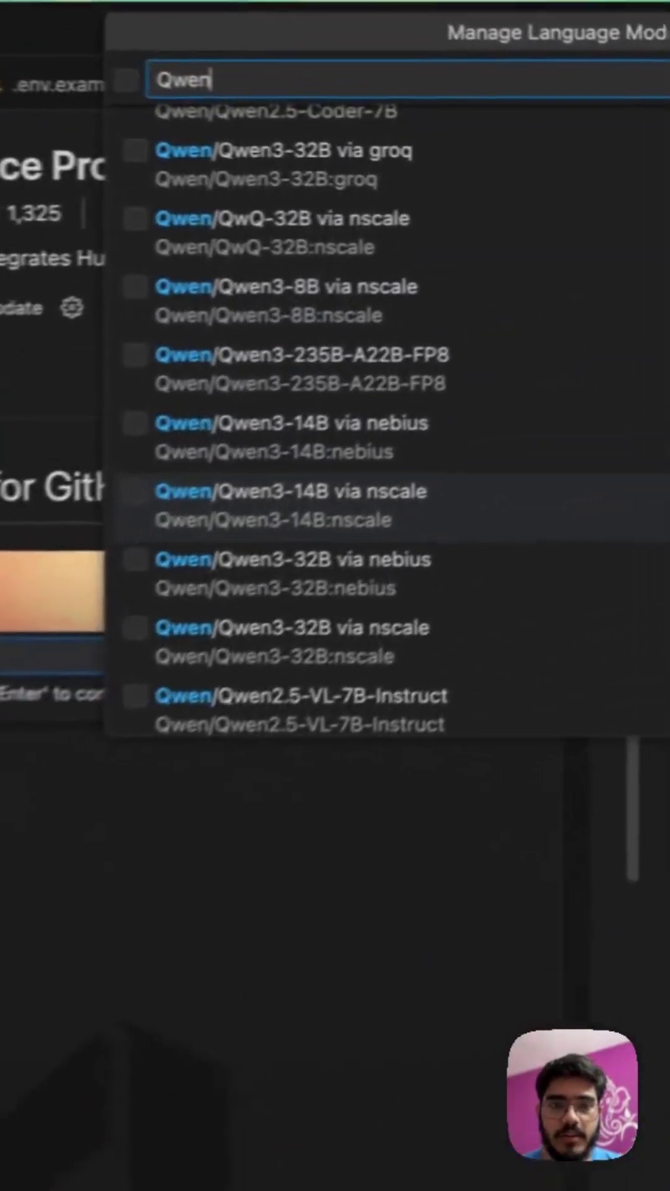
{"action": "type", "text": "3"}
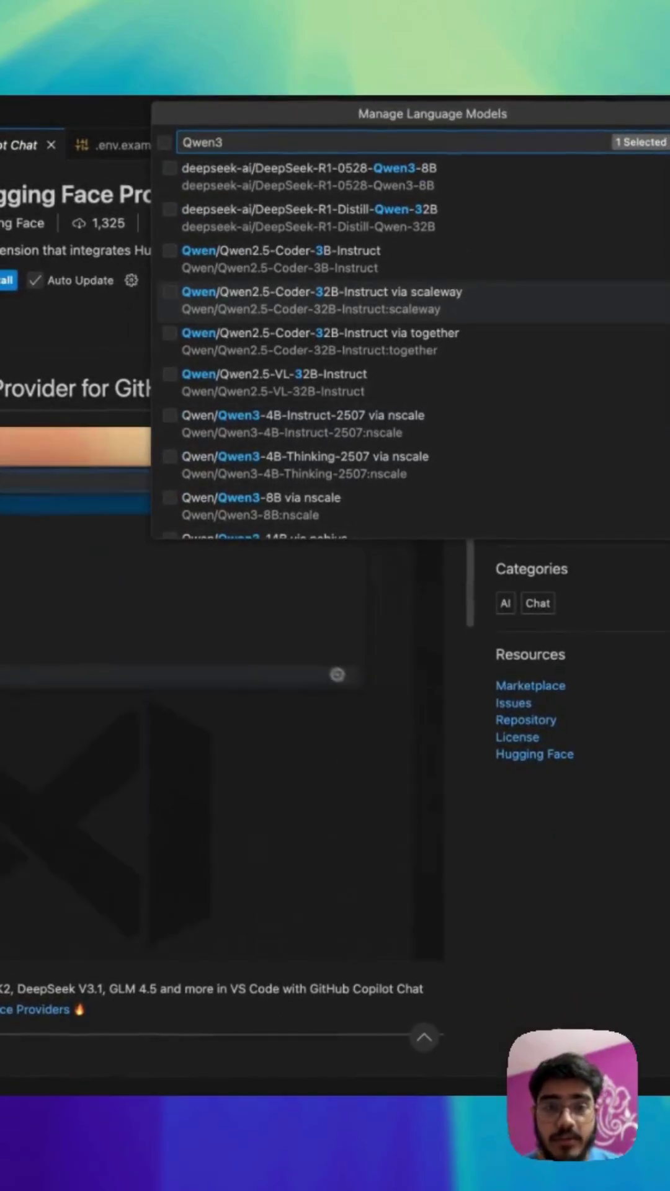
{"action": "scroll", "coordinate": [410, 307], "scroll_direction": "down", "scroll_amount": 2}
{"action": "scroll", "coordinate": [410, 307], "scroll_direction": "down", "scroll_amount": 3}
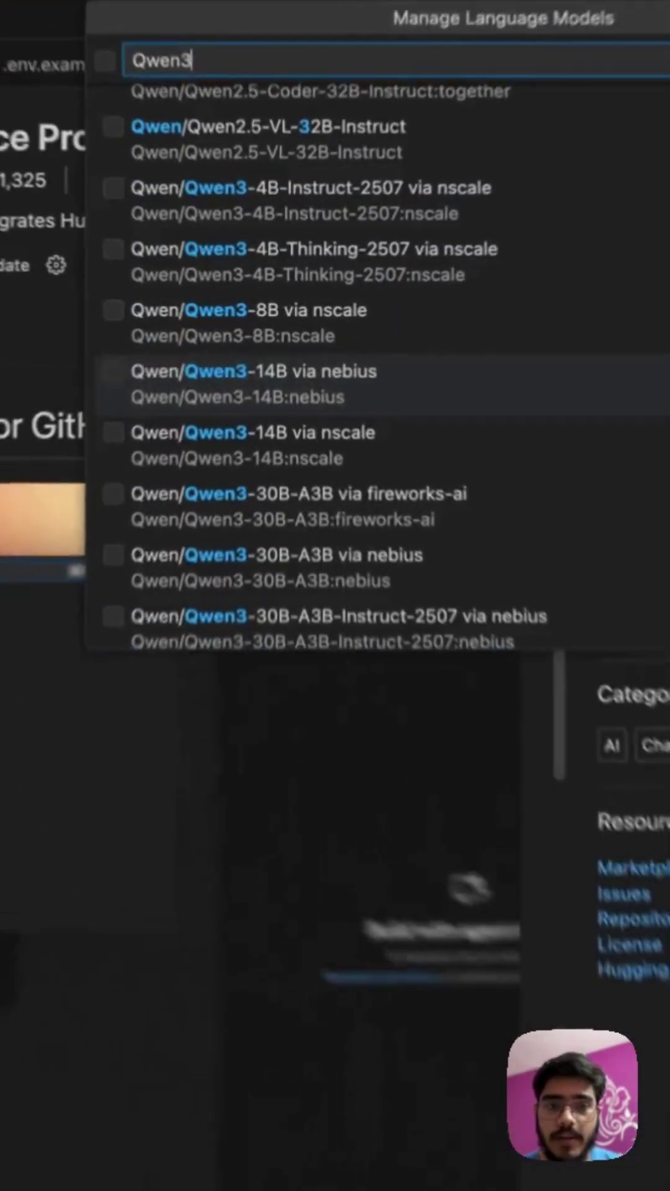
{"action": "left_click", "coordinate": [264, 359]}
Step: Confirm the two nebius models and switch chat from GPT-4.1 to Qwen/Qwen3-14B via nebius
{"action": "key", "text": "Return"}
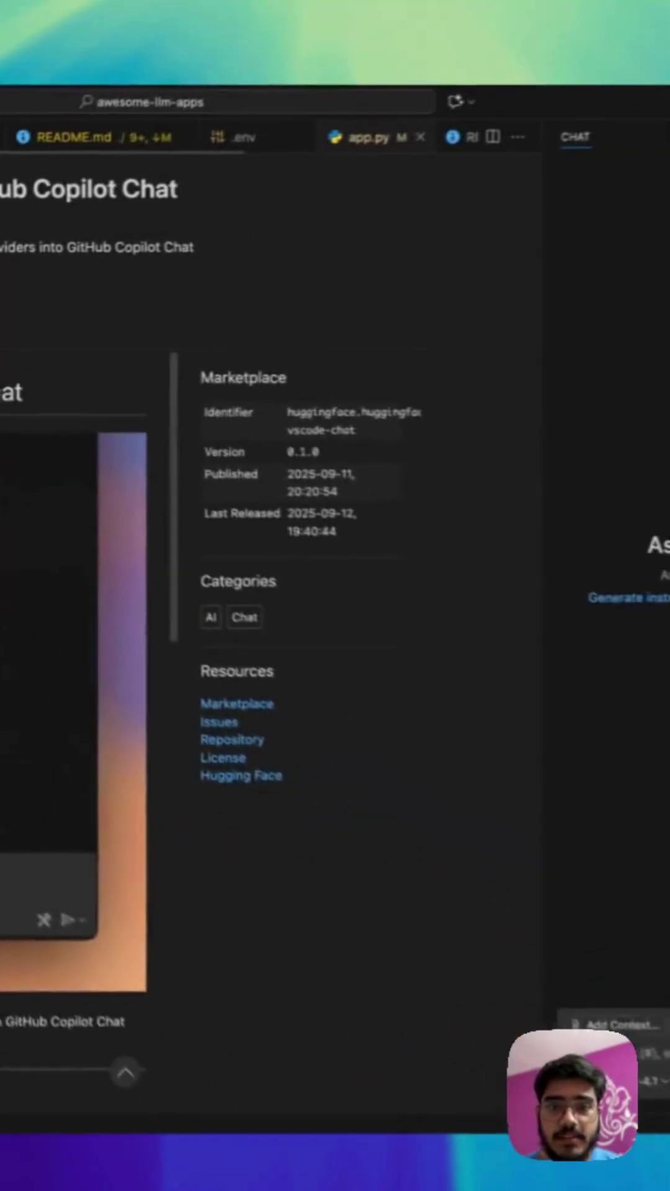
{"action": "left_click", "coordinate": [158, 1100]}
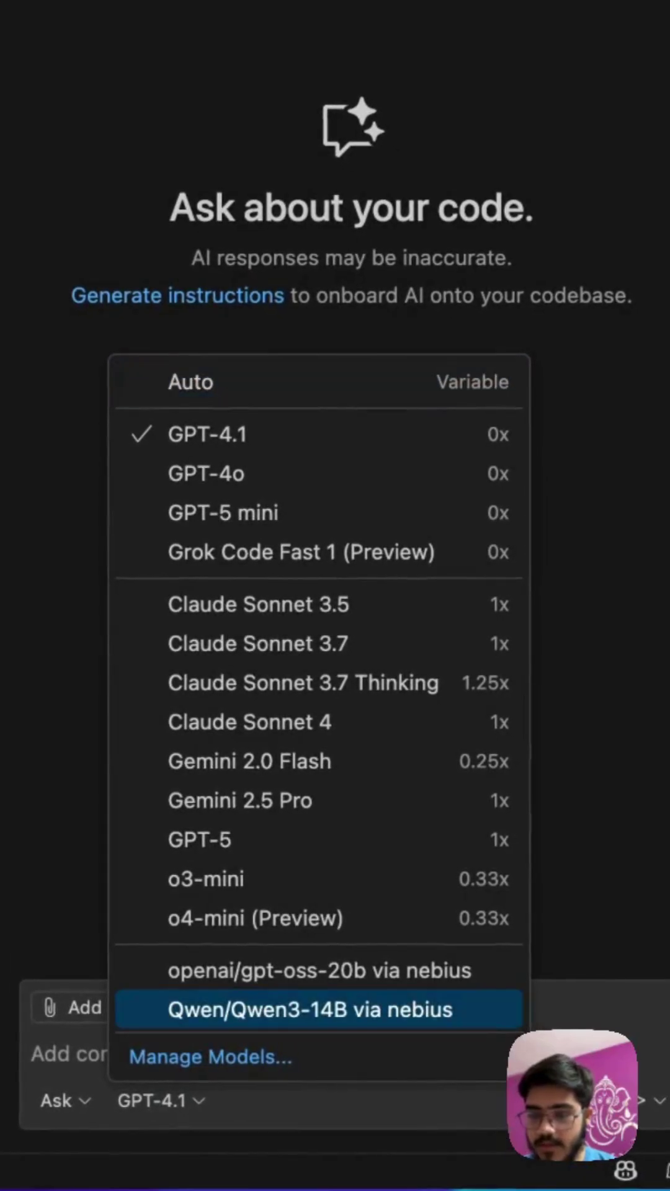
{"action": "key", "text": "Up"}
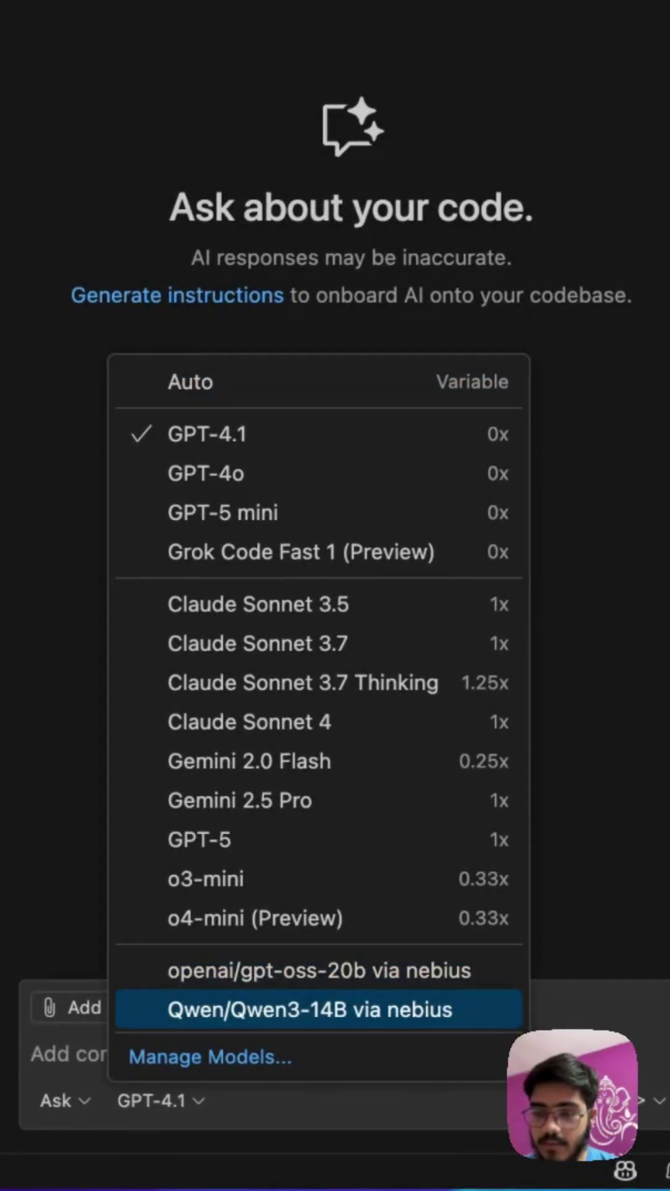
{"action": "key", "text": "Return"}
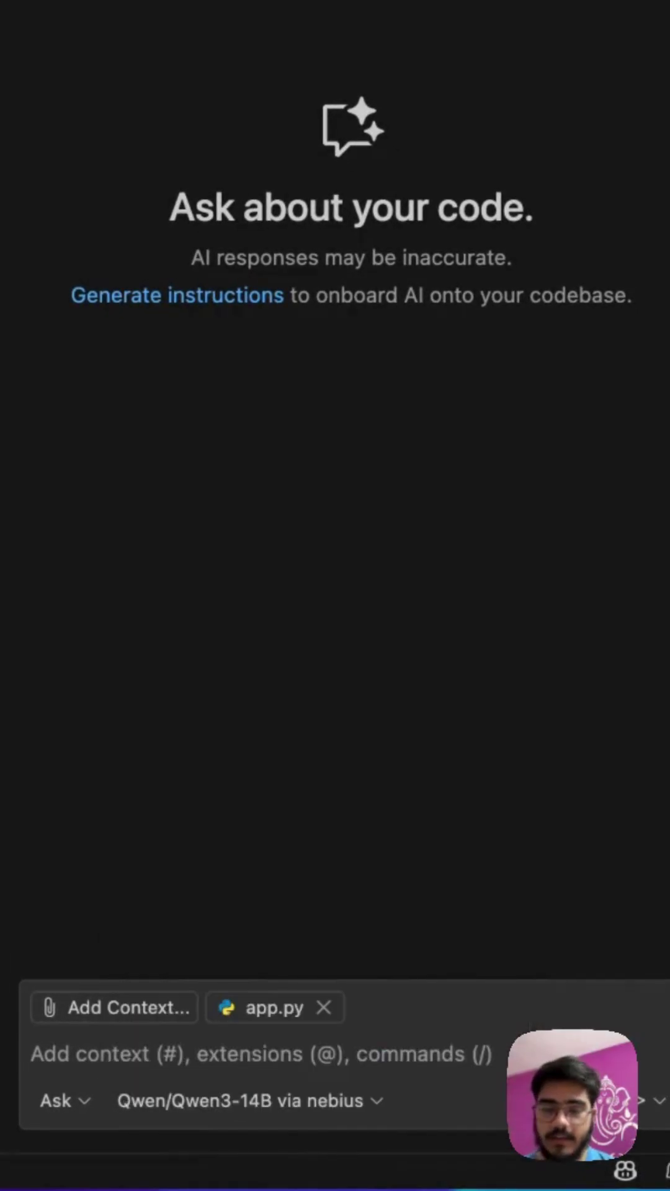